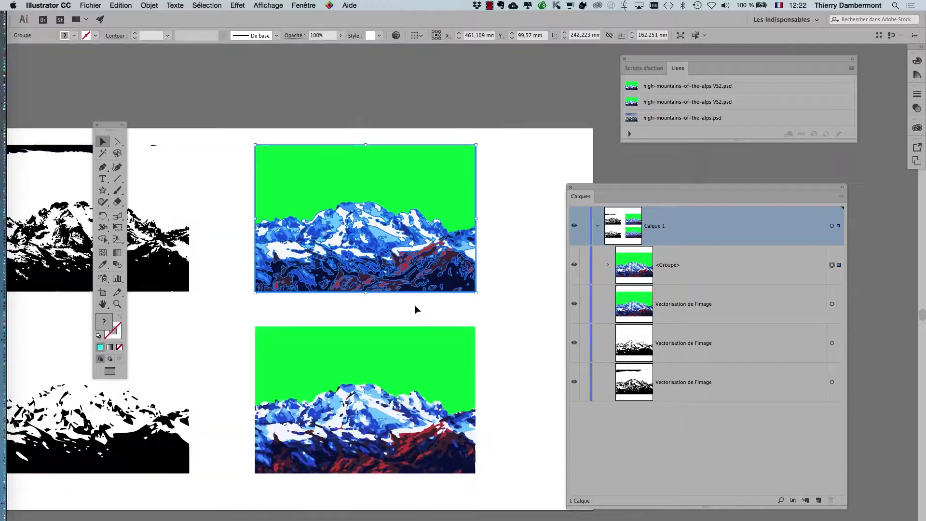
- Drag the artboard's right edge outward, widening it from 711.2 mm to about 1102 mm
{"action": "scroll", "coordinate": [415, 304], "scroll_direction": "down", "scroll_amount": 1}
{"action": "scroll", "coordinate": [415, 305], "scroll_direction": "down", "scroll_amount": 1}
{"action": "left_click_drag", "start_coordinate": [603, 185], "coordinate": [767, 209]}
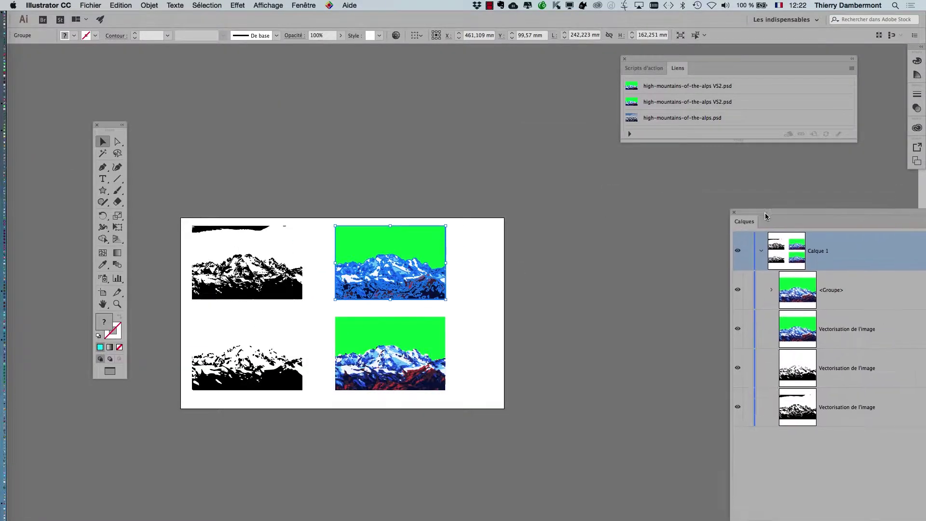
{"action": "left_click", "coordinate": [104, 265]}
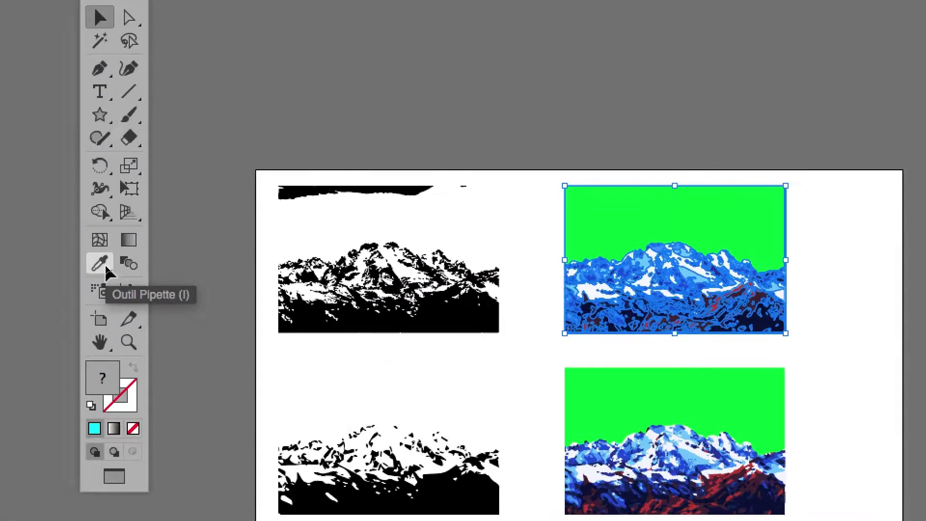
{"action": "left_click", "coordinate": [102, 292]}
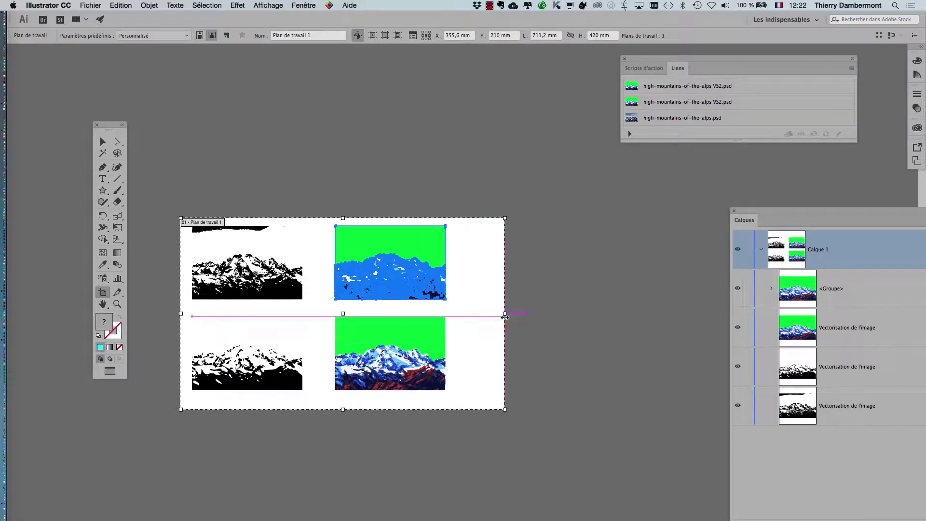
{"action": "left_click_drag", "start_coordinate": [505, 313], "coordinate": [683, 314]}
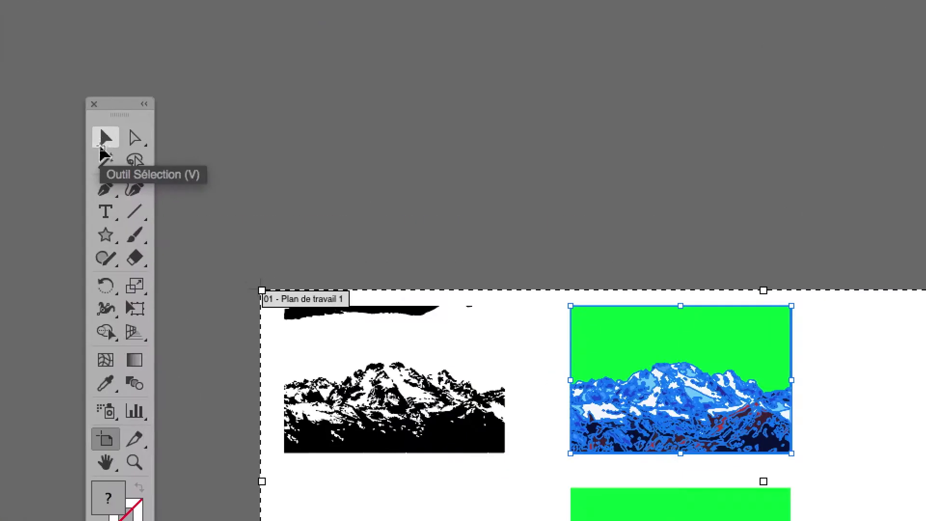
- Alt-drag a copy of the coloured mountain trace one column right, undoing the stray extra copy
{"action": "left_click", "coordinate": [105, 138]}
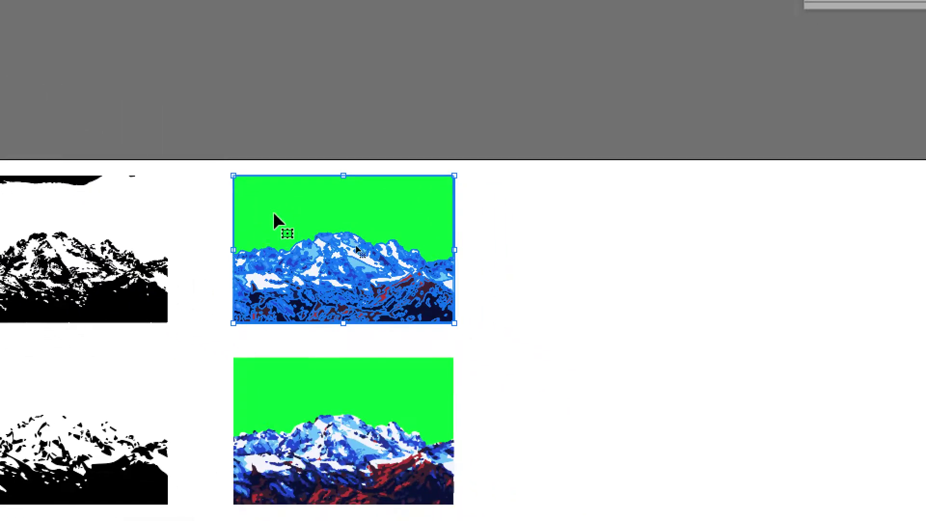
{"action": "mouse_move", "coordinate": [278, 225]}
{"action": "left_mouse_down"}
{"action": "mouse_move", "coordinate": [384, 225]}
{"action": "mouse_move", "coordinate": [386, 418]}
{"action": "left_mouse_up"}
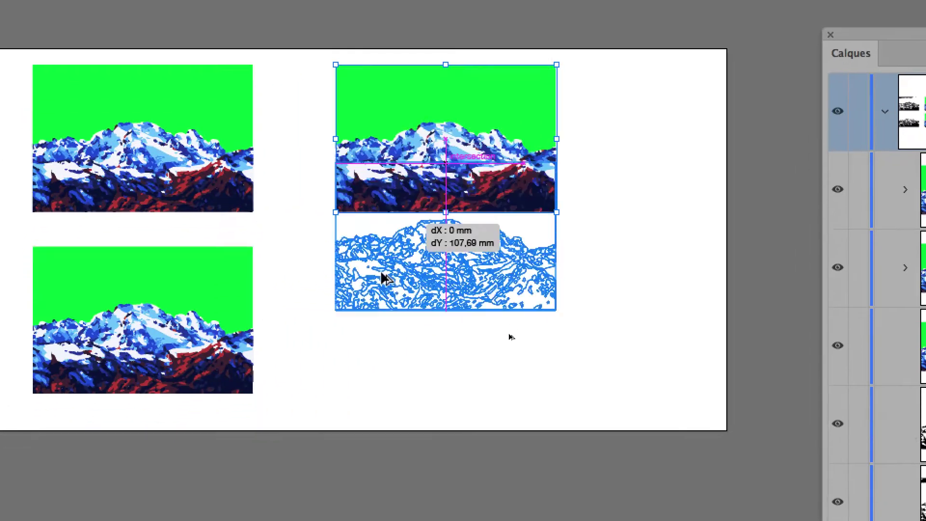
{"action": "left_click_drag", "start_coordinate": [385, 292], "coordinate": [385, 286]}
{"action": "key", "text": "ctrl+z"}
{"action": "left_click", "coordinate": [386, 266]}
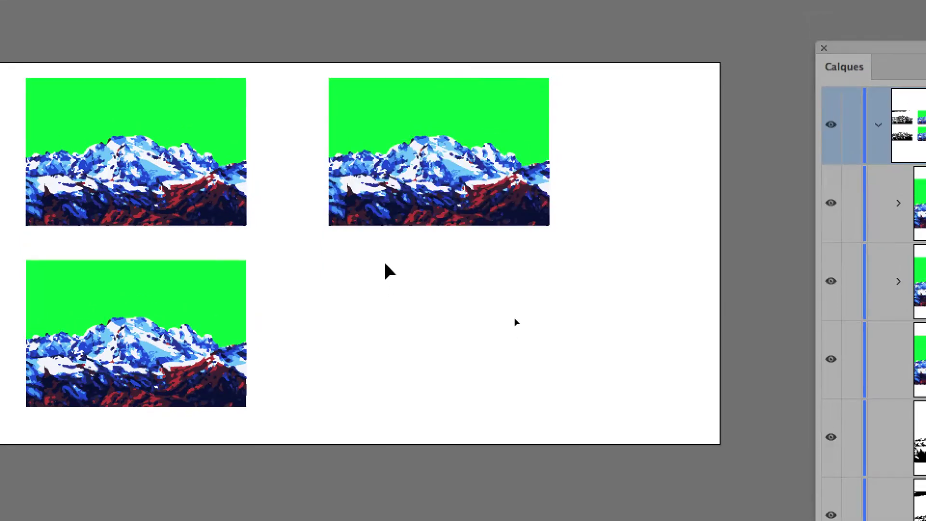
- Move the coloured trace copy into the top-right spot of the widened artboard
{"action": "scroll", "coordinate": [338, 248], "scroll_direction": "left", "scroll_amount": 3}
{"action": "scroll", "coordinate": [341, 259], "scroll_direction": "up", "scroll_amount": 2}
{"action": "scroll", "coordinate": [321, 236], "scroll_direction": "up", "scroll_amount": 2}
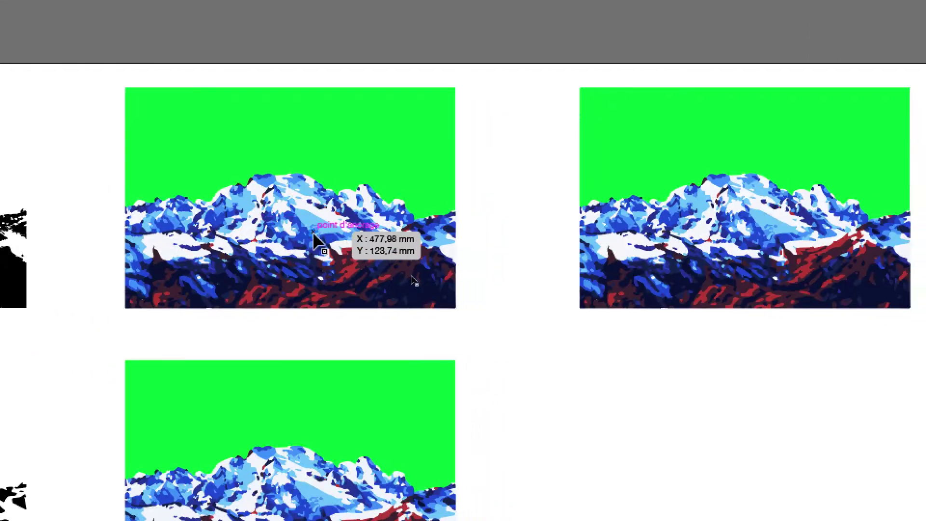
{"action": "left_click", "coordinate": [313, 235]}
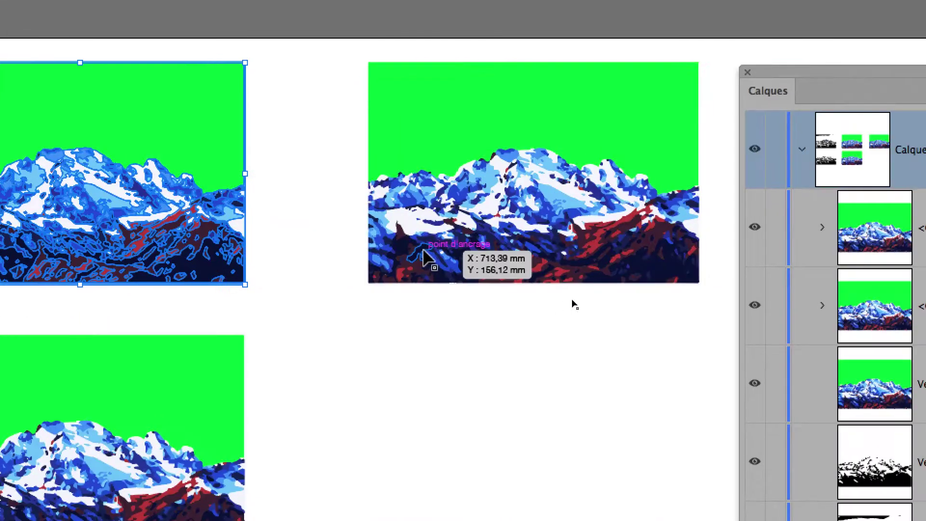
{"action": "left_click_drag", "start_coordinate": [313, 235], "coordinate": [432, 250]}
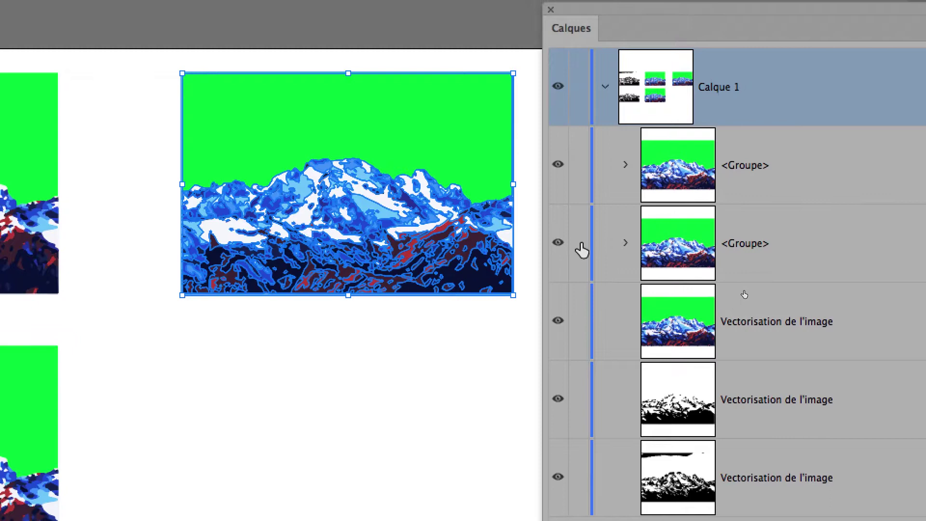
- Lock the second <Groupe> and all three Vectorisation de l'image layers, then select the first <Groupe>
{"action": "left_click", "coordinate": [580, 239]}
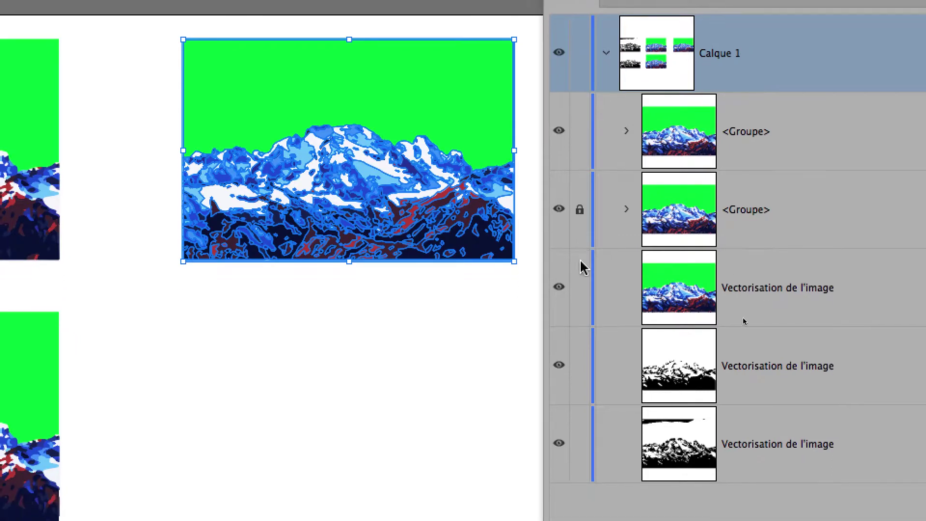
{"action": "left_click", "coordinate": [580, 277]}
{"action": "left_click", "coordinate": [581, 350]}
{"action": "left_click", "coordinate": [581, 428]}
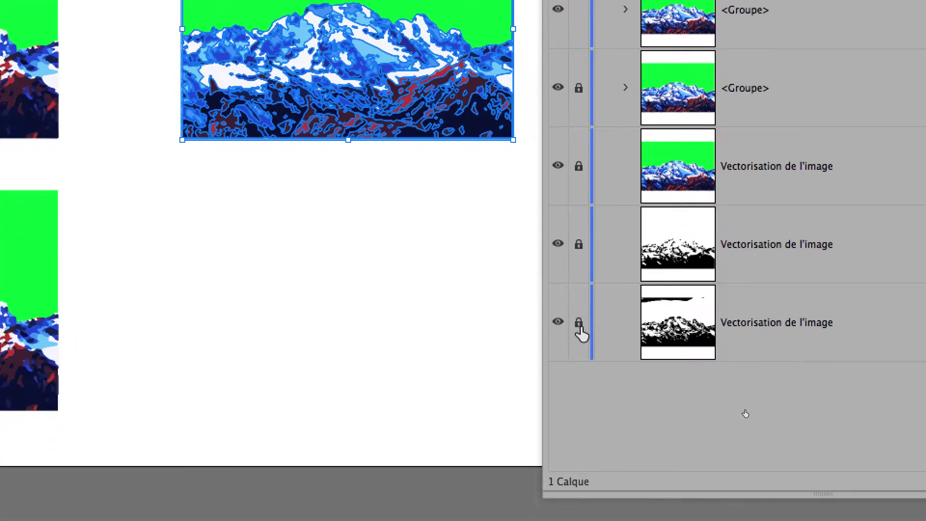
{"action": "left_click", "coordinate": [710, 223]}
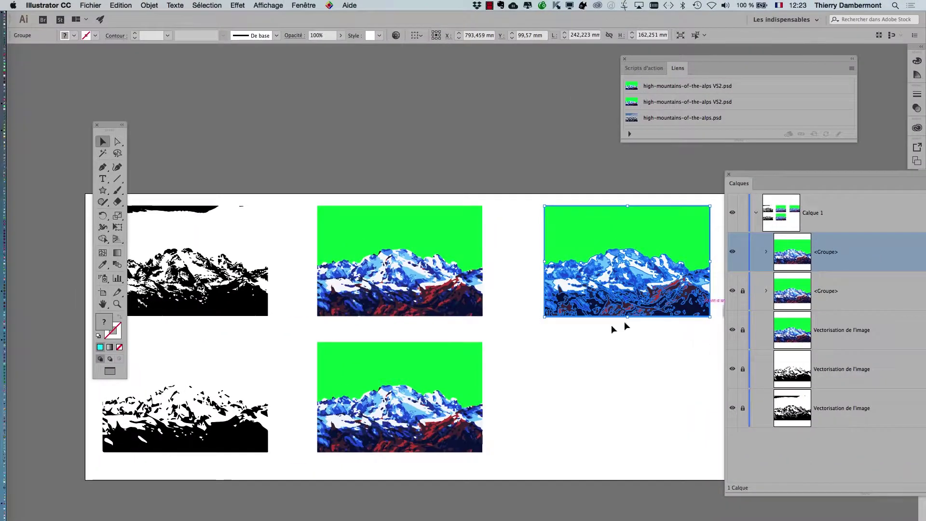
- Zoom in on the editable mountain copy, move the Tools panel aside, and close the Liens/Scripts d'action panel
{"action": "scroll", "coordinate": [531, 367], "scroll_direction": "right", "scroll_amount": 5}
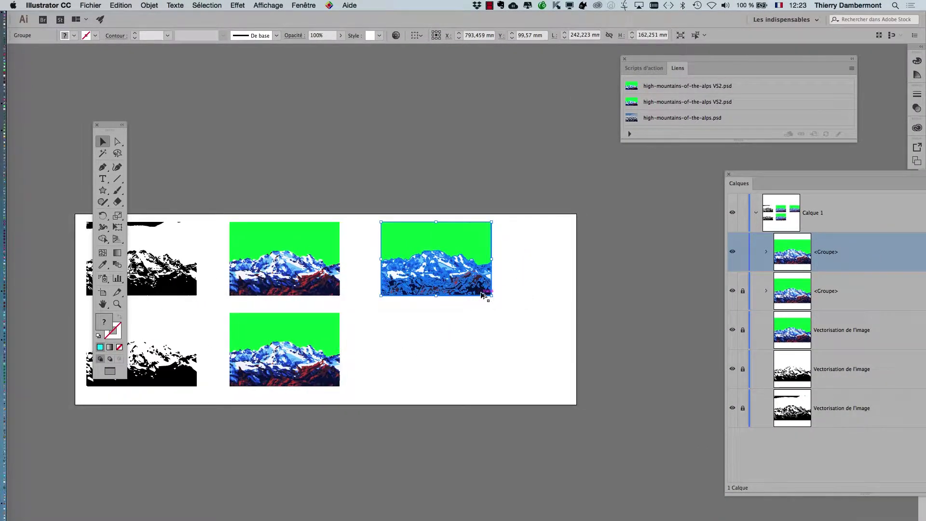
{"action": "scroll", "coordinate": [483, 292], "scroll_direction": "up", "scroll_amount": 3}
{"action": "scroll", "coordinate": [510, 304], "scroll_direction": "up", "scroll_amount": 2}
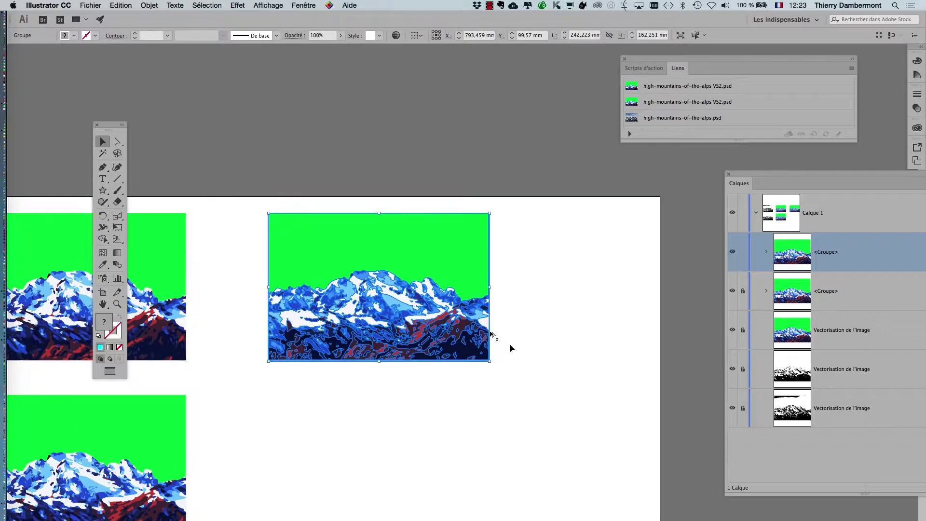
{"action": "scroll", "coordinate": [423, 300], "scroll_direction": "up", "scroll_amount": 2}
{"action": "scroll", "coordinate": [423, 300], "scroll_direction": "up", "scroll_amount": 2}
{"action": "scroll", "coordinate": [241, 202], "scroll_direction": "left", "scroll_amount": 2}
{"action": "scroll", "coordinate": [241, 203], "scroll_direction": "up", "scroll_amount": 1}
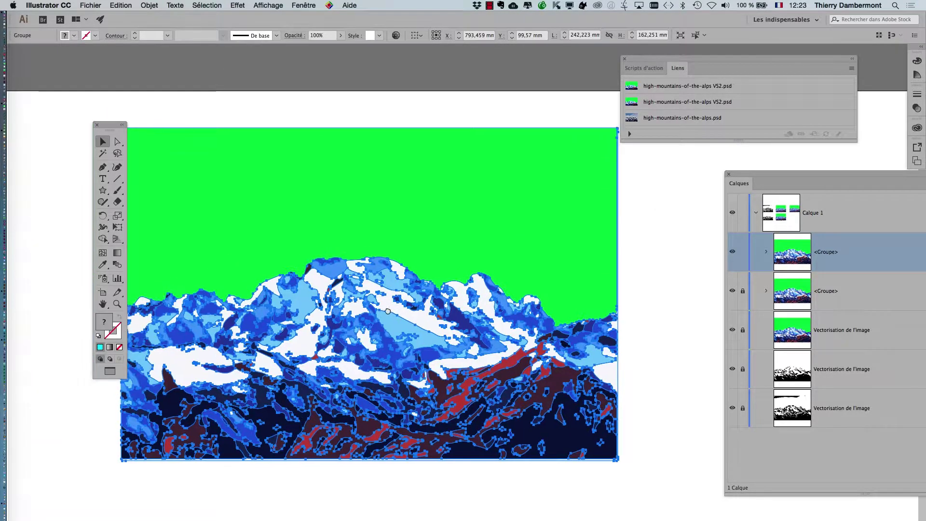
{"action": "left_click_drag", "start_coordinate": [103, 125], "coordinate": [52, 109]}
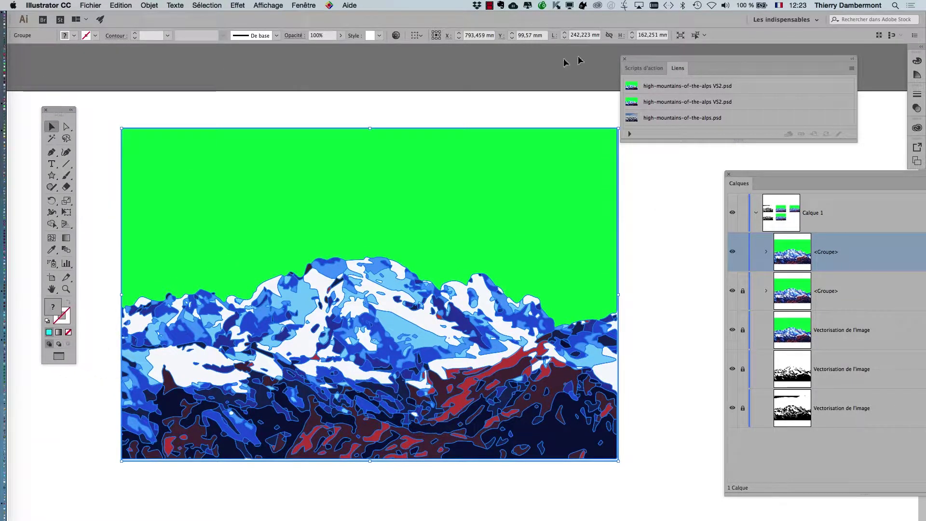
{"action": "left_click", "coordinate": [624, 58]}
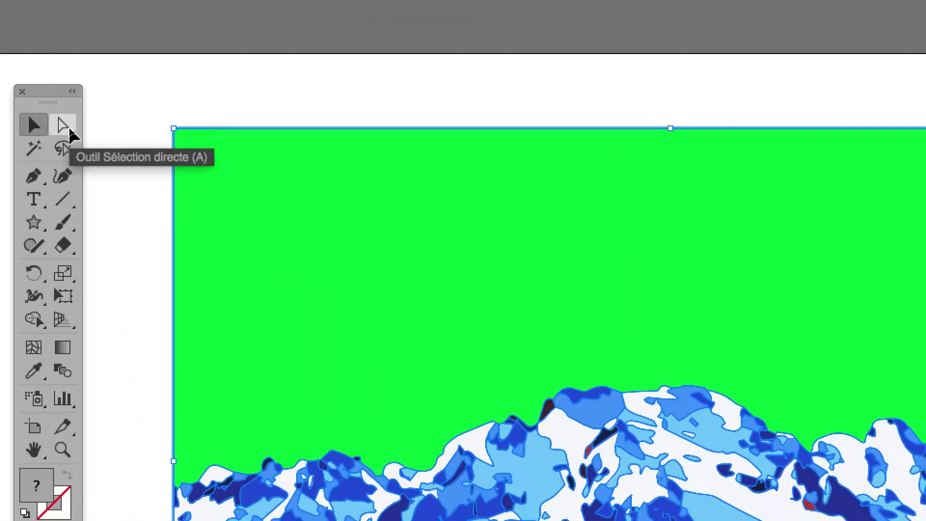
- With Direct Selection, select only the green sky shape, then move the Calques panel closer
{"action": "left_click", "coordinate": [69, 129]}
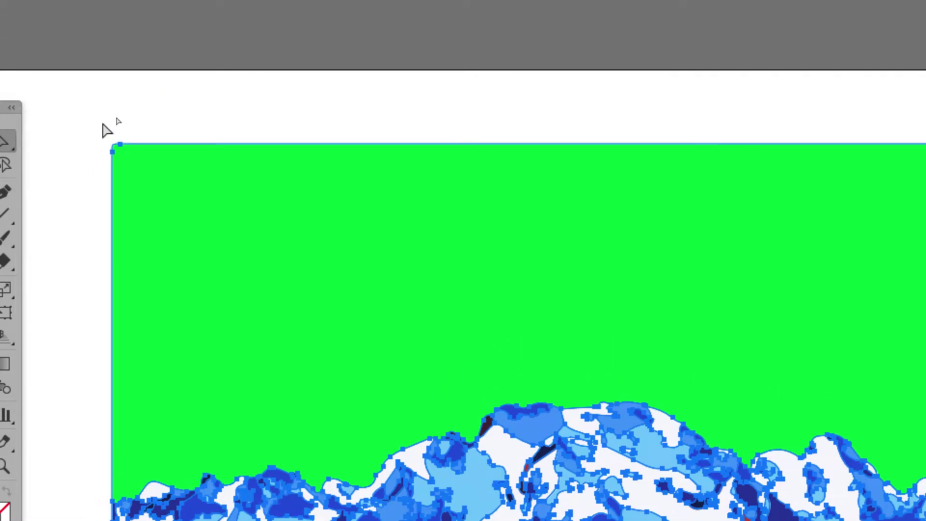
{"action": "left_click", "coordinate": [109, 124]}
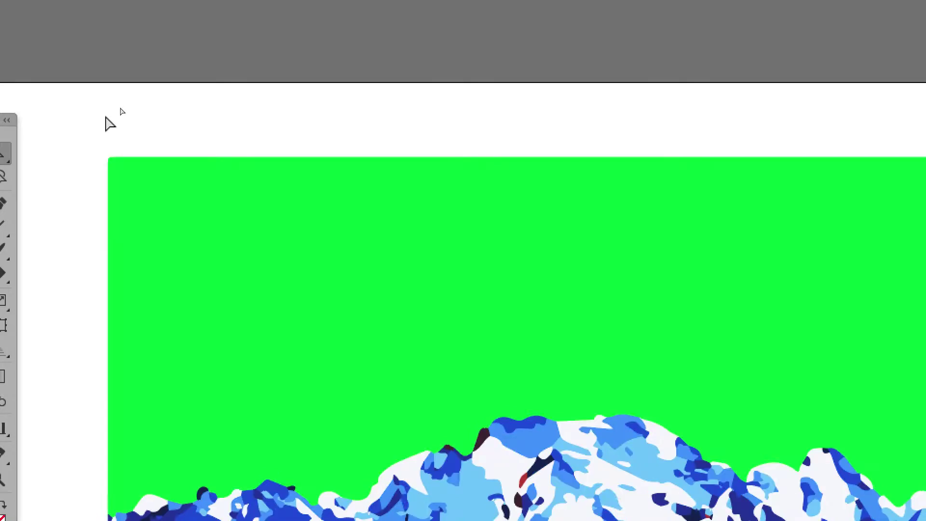
{"action": "left_click", "coordinate": [125, 148]}
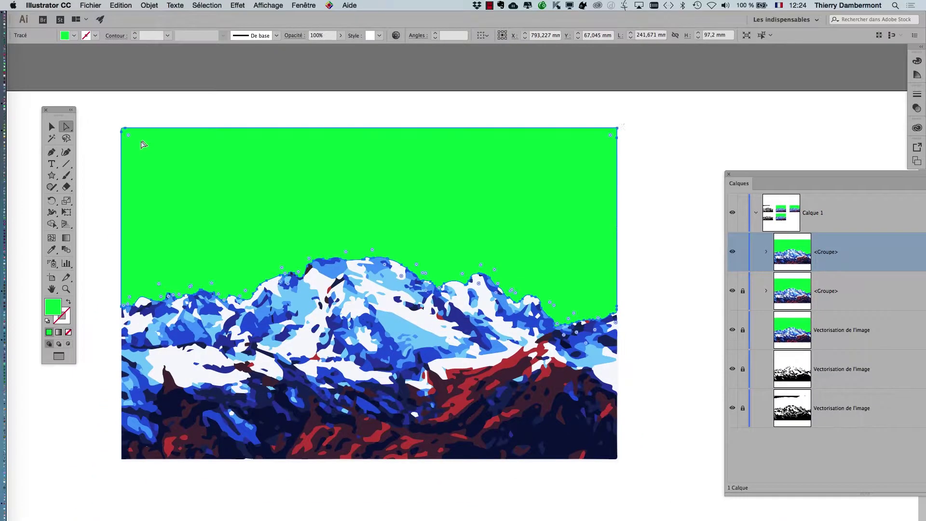
{"action": "mouse_move", "coordinate": [775, 178]}
{"action": "left_mouse_down"}
{"action": "mouse_move", "coordinate": [541, 103]}
{"action": "mouse_move", "coordinate": [525, 70]}
{"action": "left_mouse_up"}
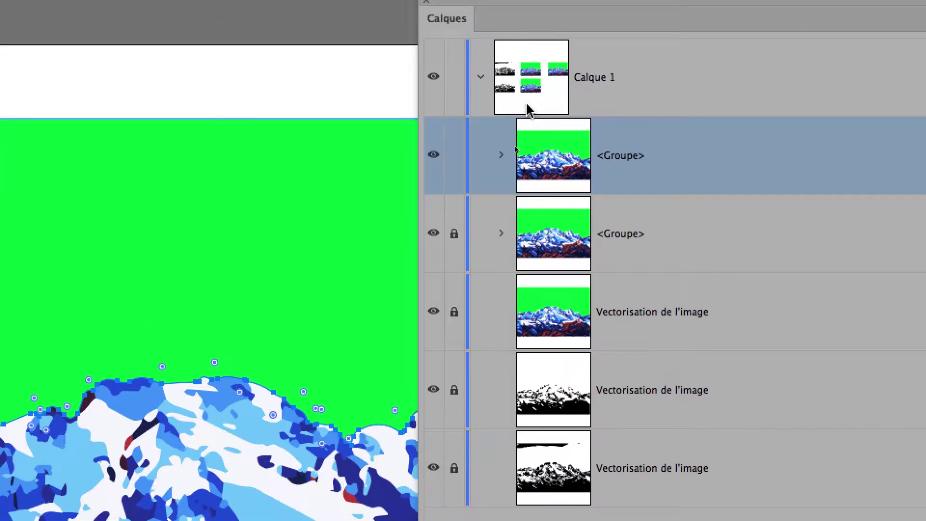
{"action": "left_click", "coordinate": [498, 166]}
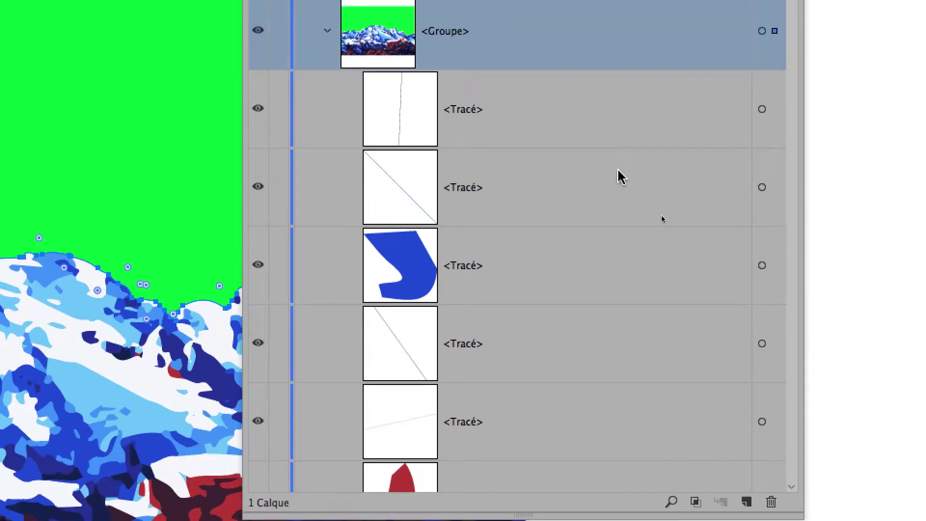
{"action": "scroll", "coordinate": [661, 219], "scroll_direction": "down", "scroll_amount": 5}
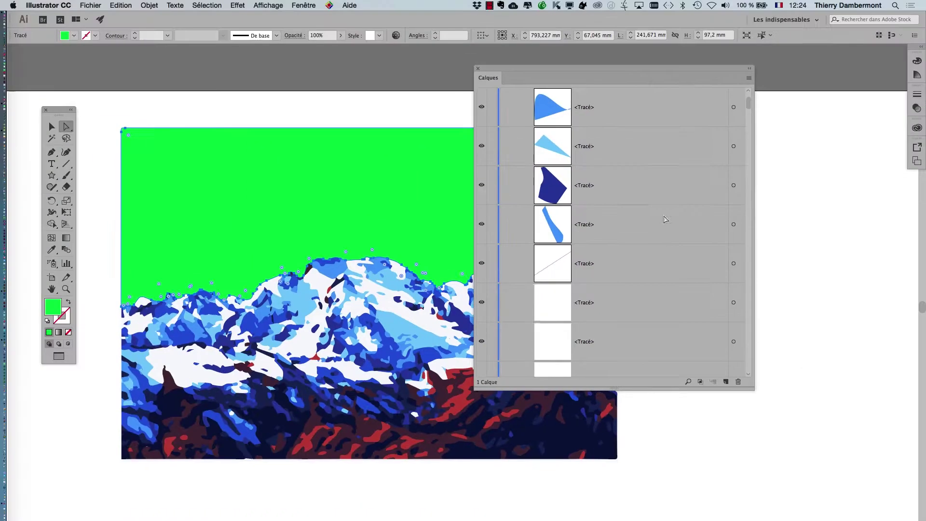
{"action": "scroll", "coordinate": [663, 219], "scroll_direction": "down", "scroll_amount": 3}
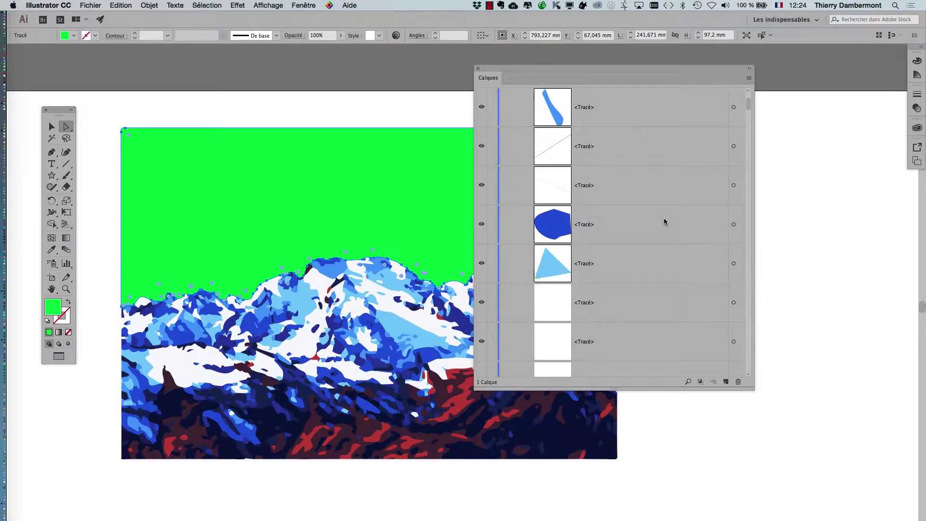
{"action": "scroll", "coordinate": [664, 219], "scroll_direction": "down", "scroll_amount": 3}
{"action": "scroll", "coordinate": [662, 222], "scroll_direction": "up", "scroll_amount": 2}
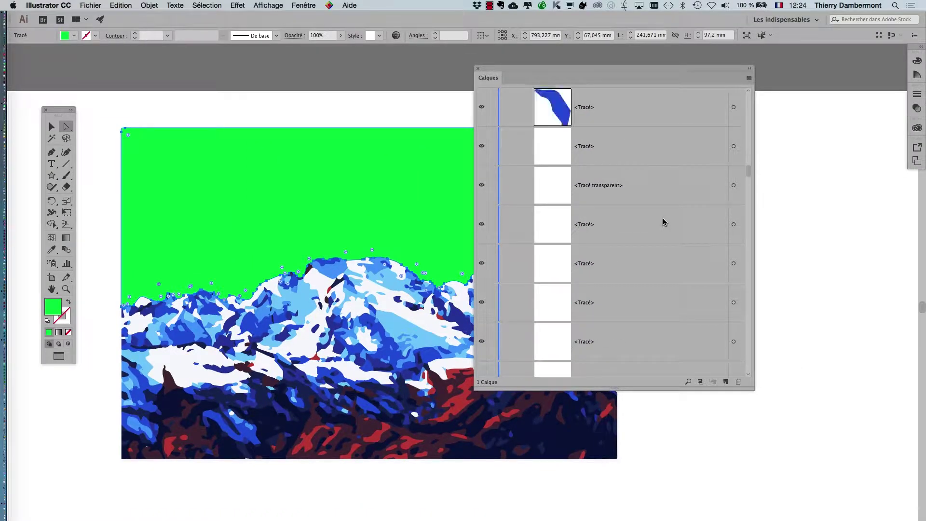
{"action": "scroll", "coordinate": [663, 222], "scroll_direction": "up", "scroll_amount": 3}
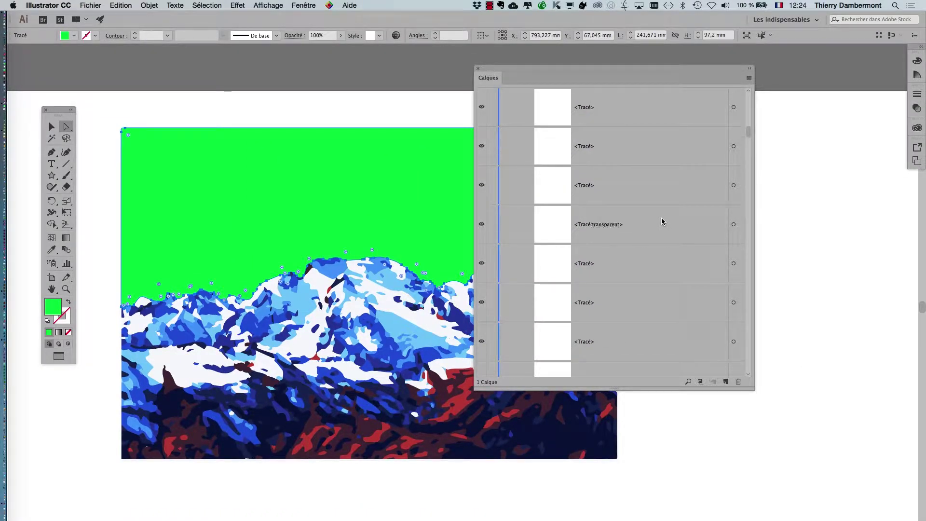
{"action": "scroll", "coordinate": [662, 221], "scroll_direction": "up", "scroll_amount": 5}
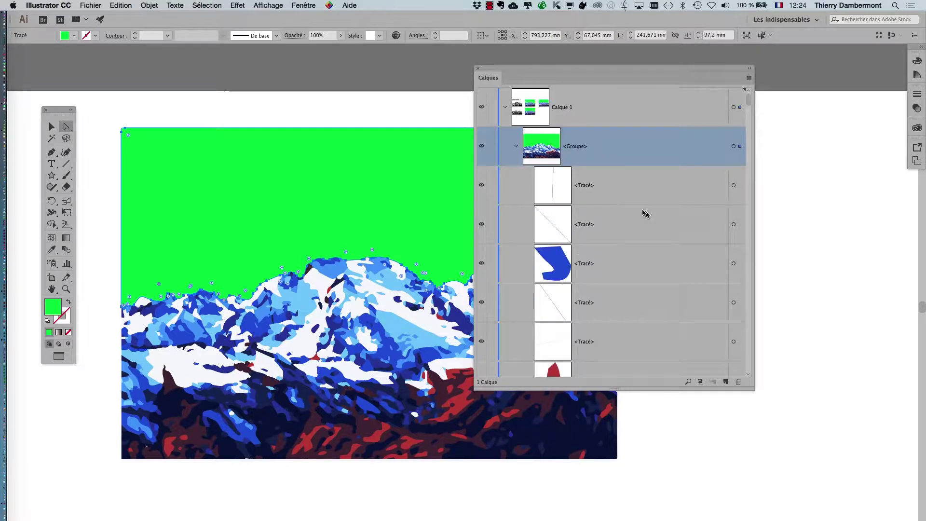
{"action": "left_click", "coordinate": [516, 146]}
{"action": "left_click_drag", "start_coordinate": [504, 73], "coordinate": [740, 248]}
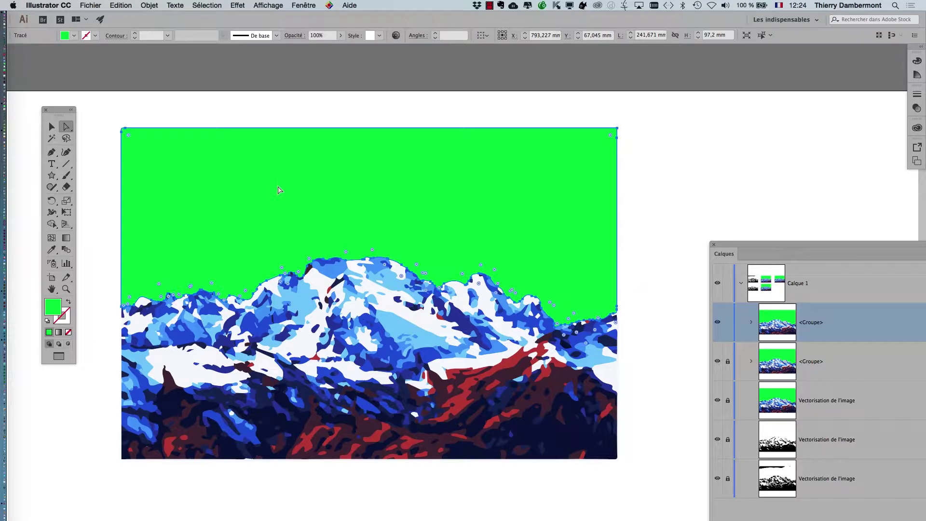
{"action": "key", "text": "Delete"}
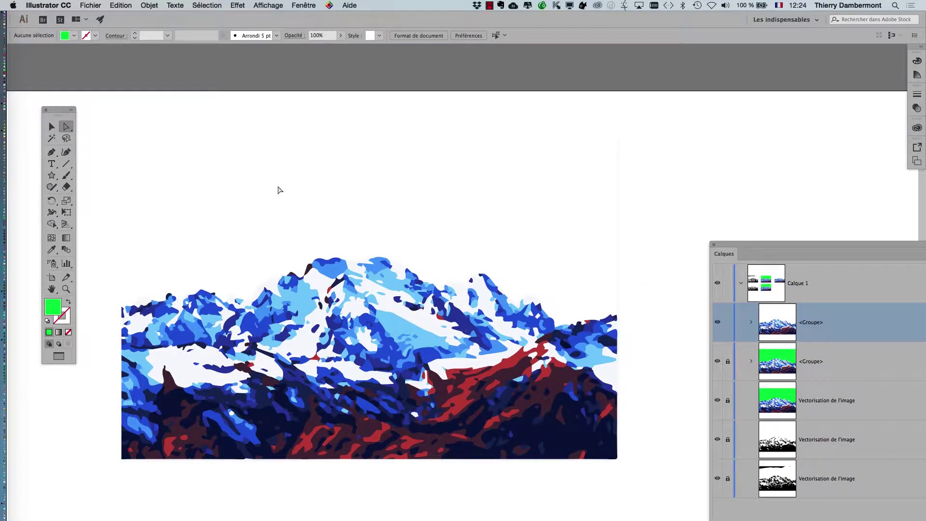
{"action": "scroll", "coordinate": [277, 190], "scroll_direction": "down", "scroll_amount": 1}
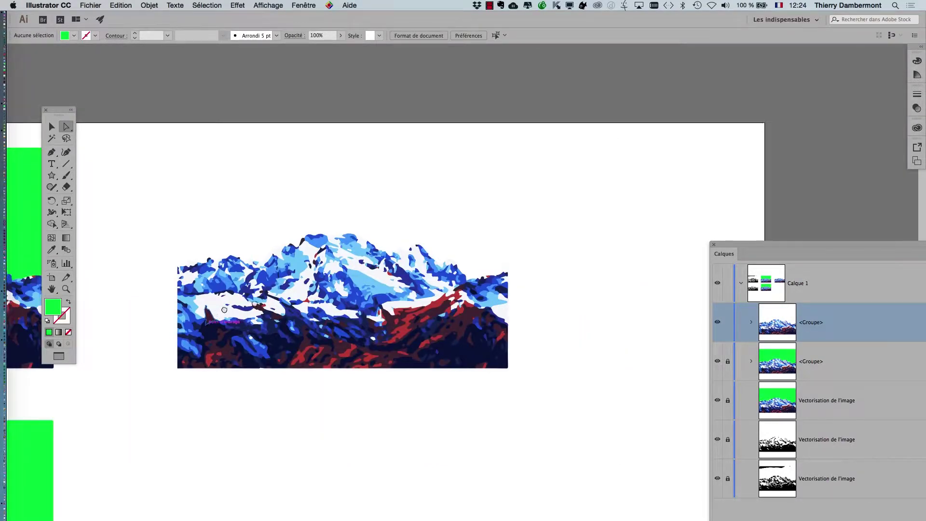
{"action": "scroll", "coordinate": [200, 327], "scroll_direction": "left", "scroll_amount": 5}
{"action": "scroll", "coordinate": [200, 327], "scroll_direction": "down", "scroll_amount": 3}
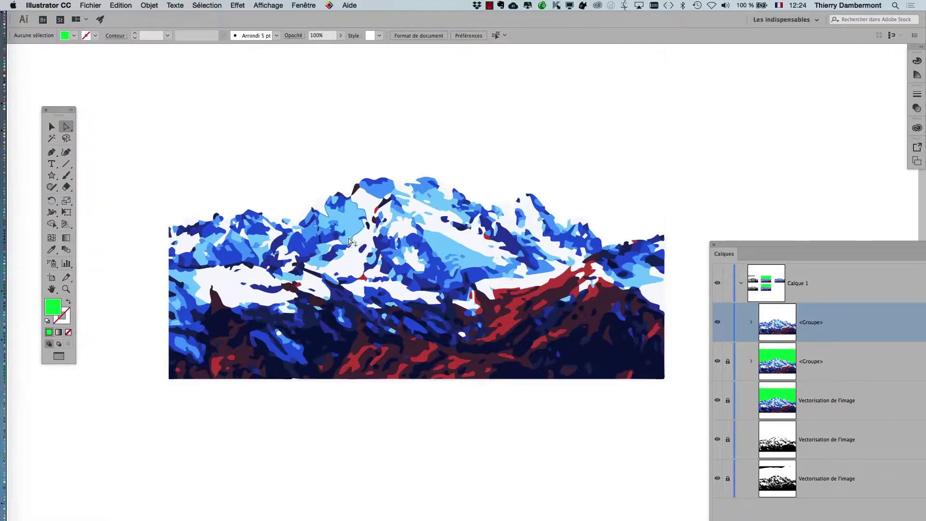
{"action": "scroll", "coordinate": [351, 247], "scroll_direction": "up", "scroll_amount": 1}
{"action": "scroll", "coordinate": [369, 238], "scroll_direction": "up", "scroll_amount": 1}
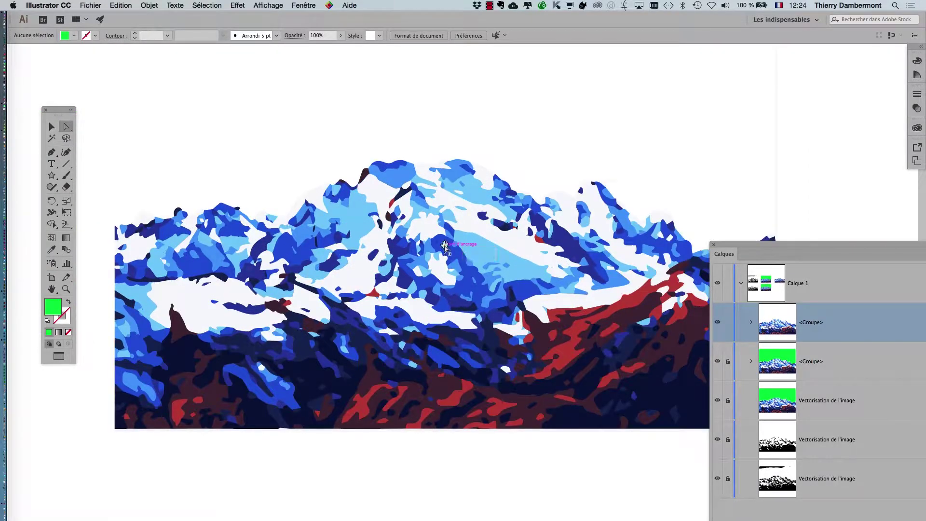
{"action": "scroll", "coordinate": [453, 253], "scroll_direction": "down", "scroll_amount": 1}
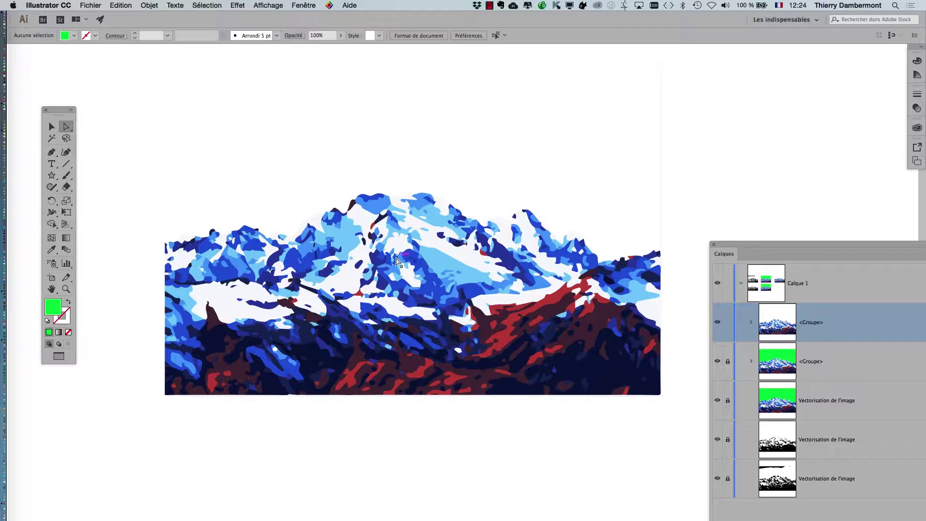
- Turn on Affichage > Afficher le damier de transparence and zoom to inspect the sky-free peaks
{"action": "left_click", "coordinate": [260, 4]}
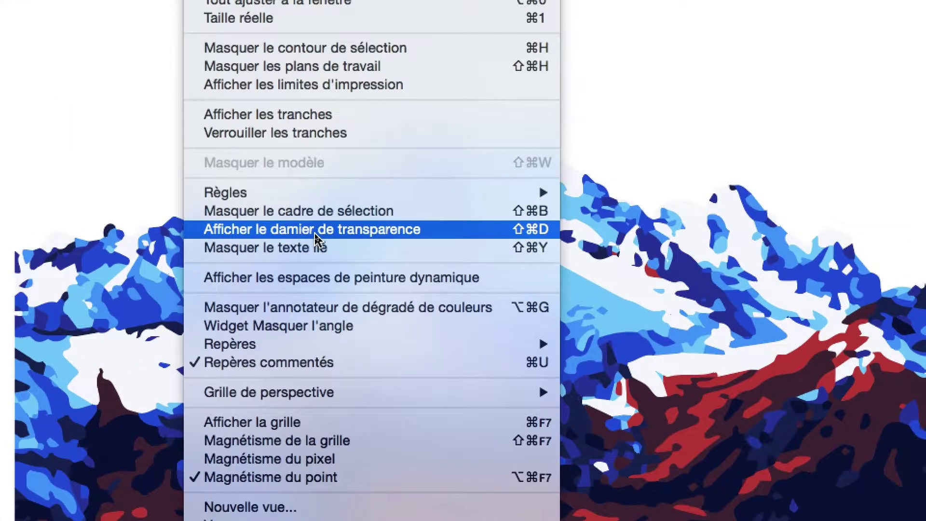
{"action": "left_click", "coordinate": [315, 233]}
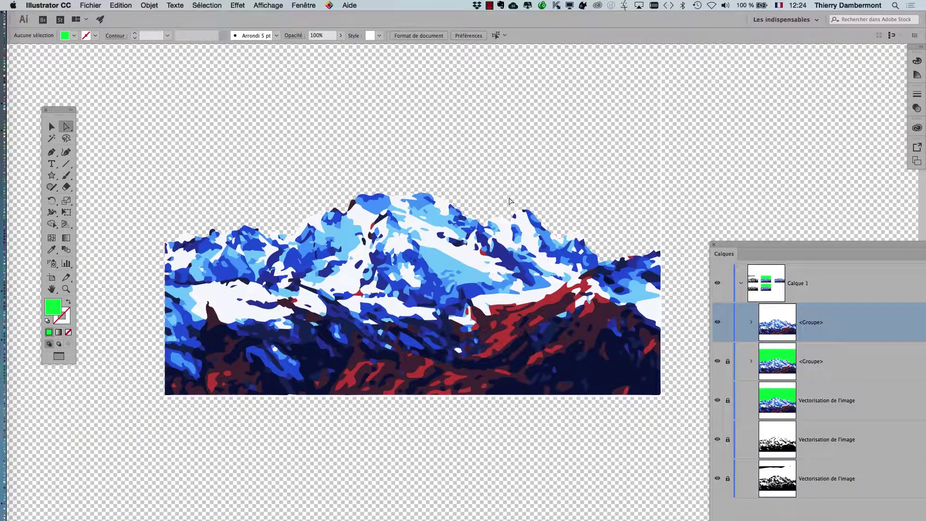
{"action": "scroll", "coordinate": [513, 202], "scroll_direction": "down", "scroll_amount": 1}
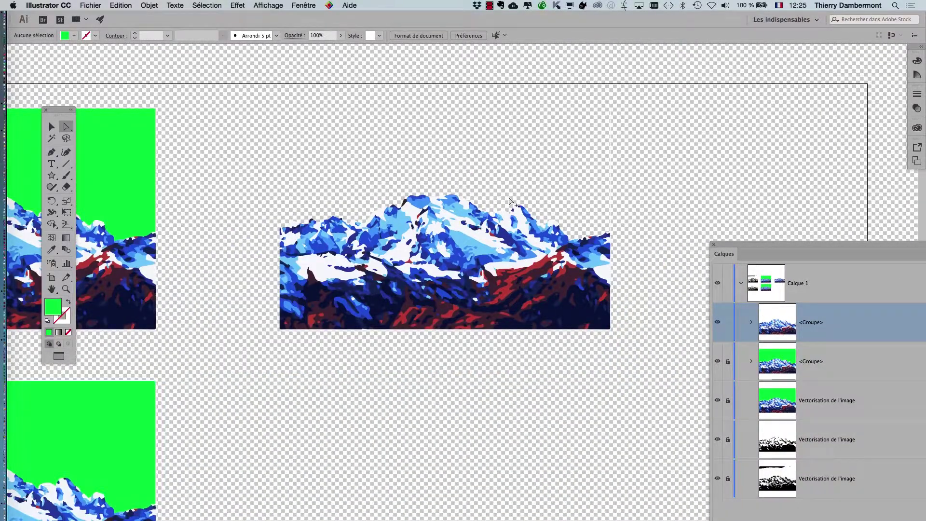
{"action": "scroll", "coordinate": [511, 201], "scroll_direction": "up", "scroll_amount": 1}
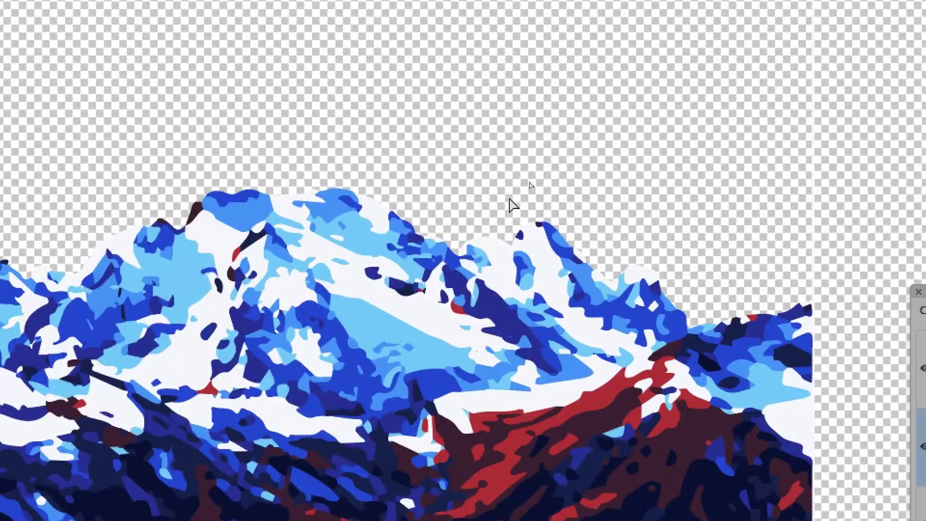
{"action": "scroll", "coordinate": [290, 212], "scroll_direction": "up", "scroll_amount": 1}
{"action": "scroll", "coordinate": [273, 265], "scroll_direction": "up", "scroll_amount": 1}
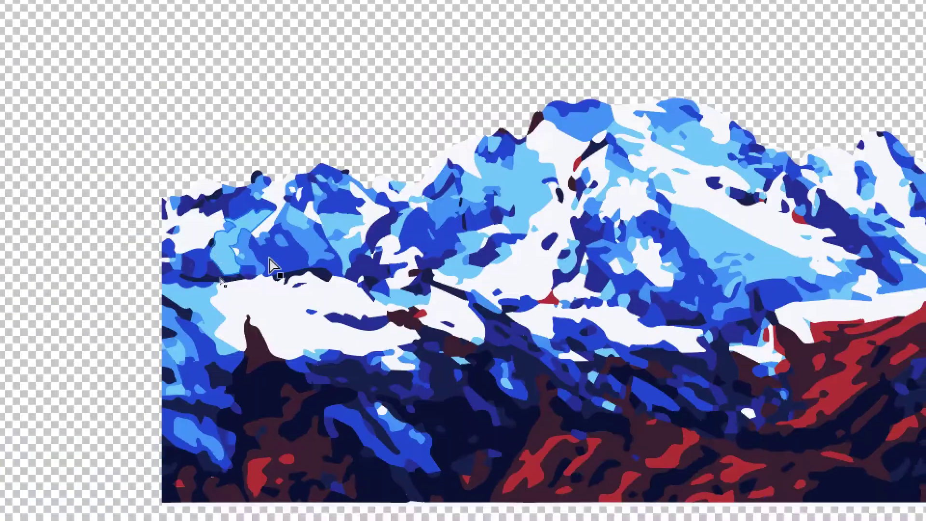
{"action": "scroll", "coordinate": [273, 288], "scroll_direction": "down", "scroll_amount": 2}
{"action": "scroll", "coordinate": [273, 275], "scroll_direction": "up", "scroll_amount": 2}
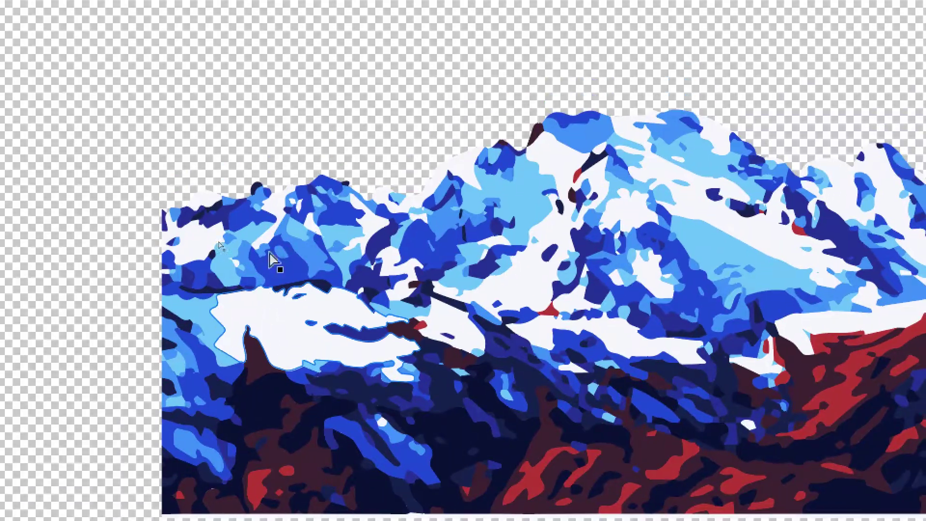
{"action": "scroll", "coordinate": [273, 241], "scroll_direction": "up", "scroll_amount": 3}
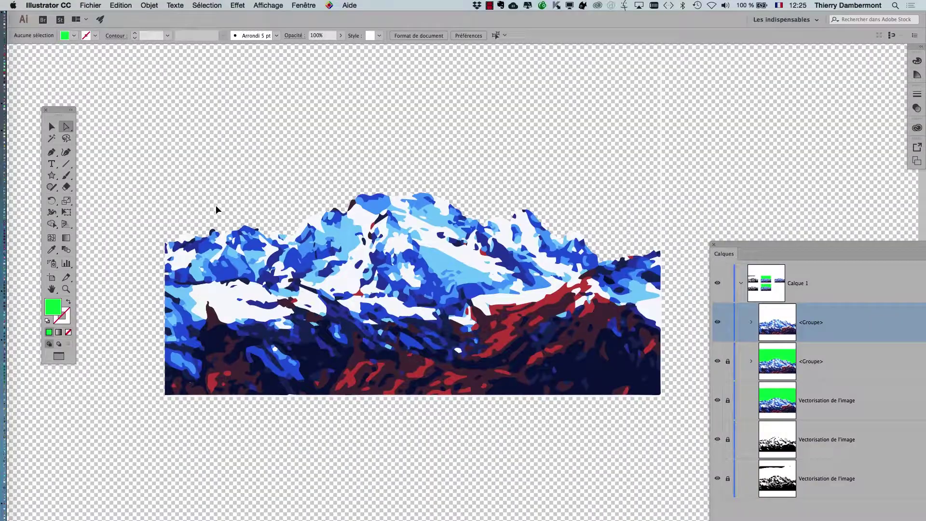
- In Format de document, set the transparency Grille to Grande and Couleur to Moyenne
{"action": "left_click", "coordinate": [90, 5]}
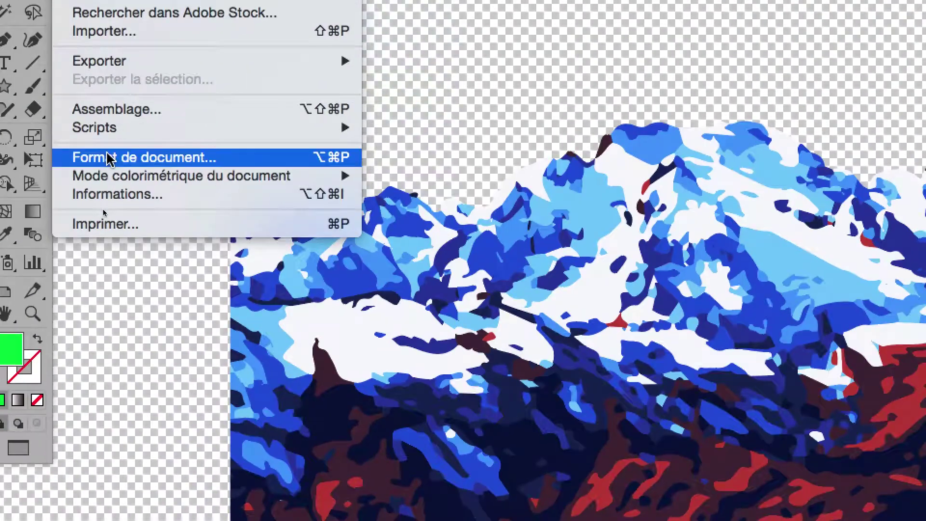
{"action": "left_click", "coordinate": [104, 256]}
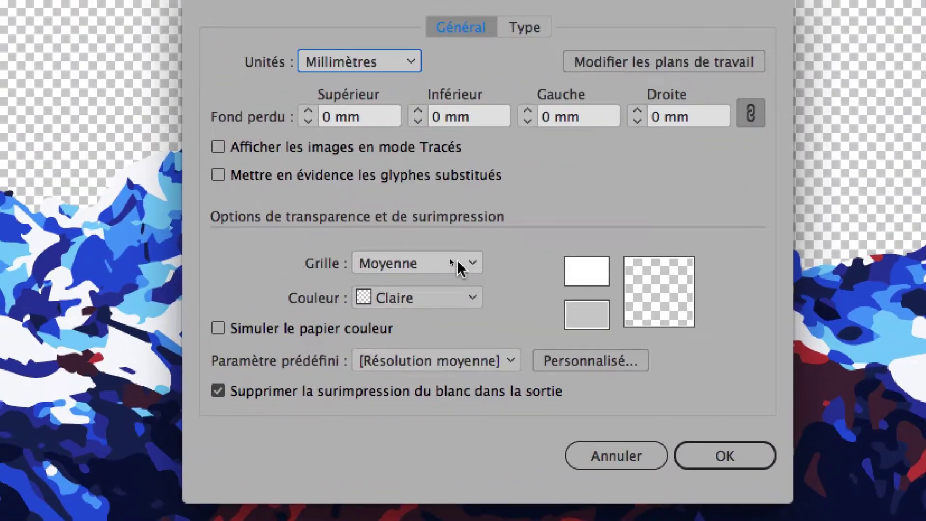
{"action": "left_click", "coordinate": [461, 258]}
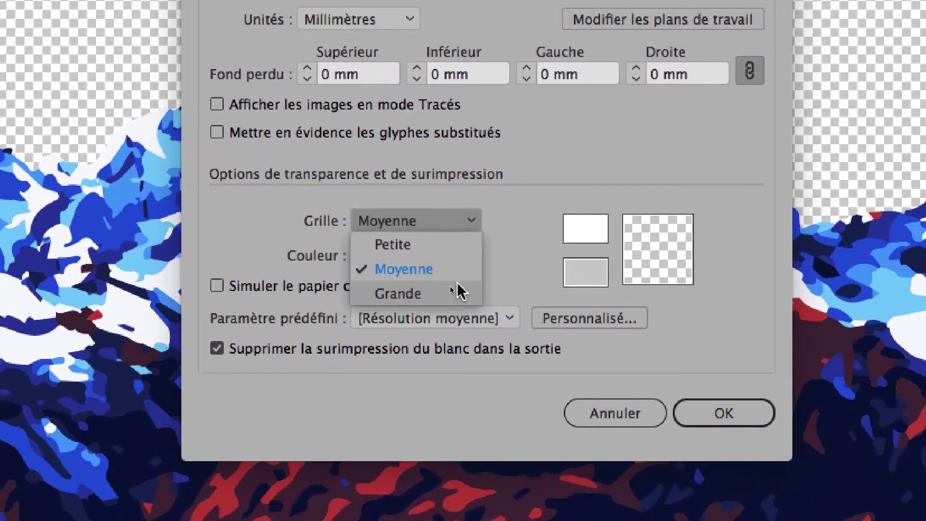
{"action": "left_click", "coordinate": [458, 292]}
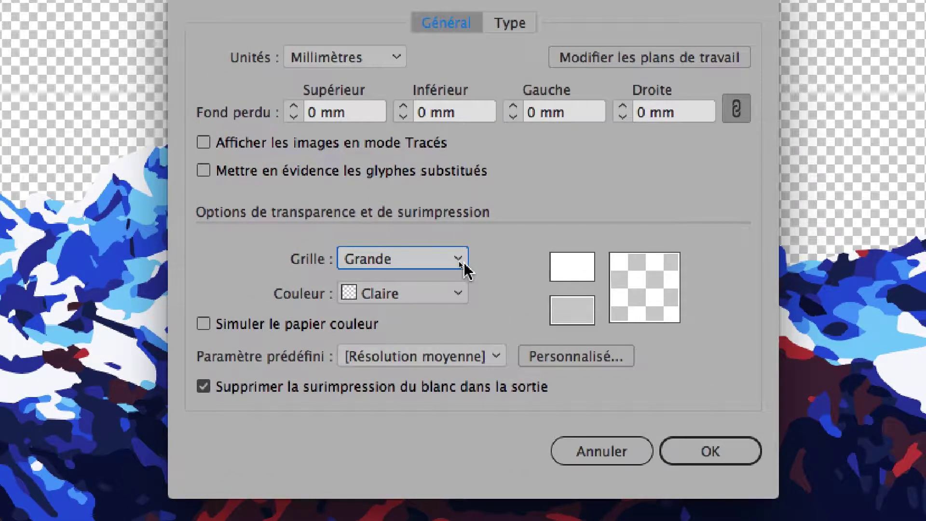
{"action": "left_click", "coordinate": [464, 266]}
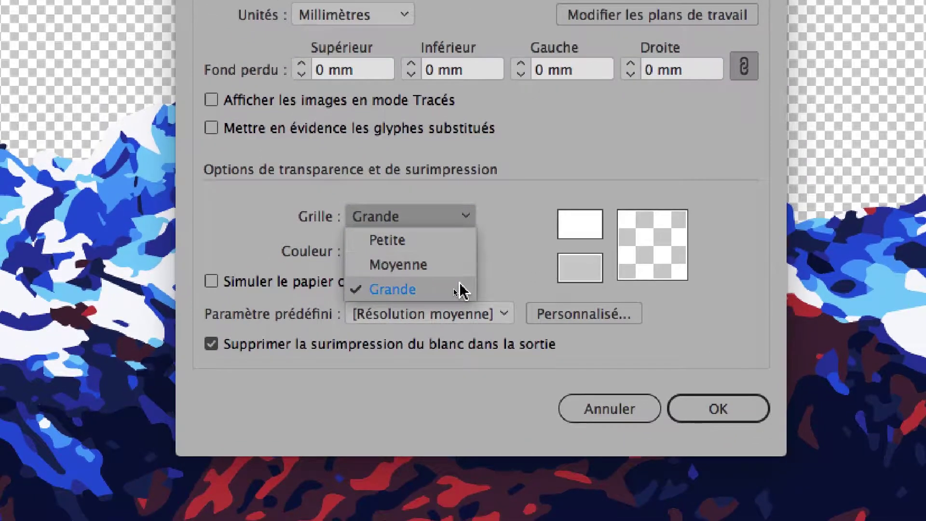
{"action": "left_click", "coordinate": [461, 288]}
{"action": "left_click", "coordinate": [462, 251]}
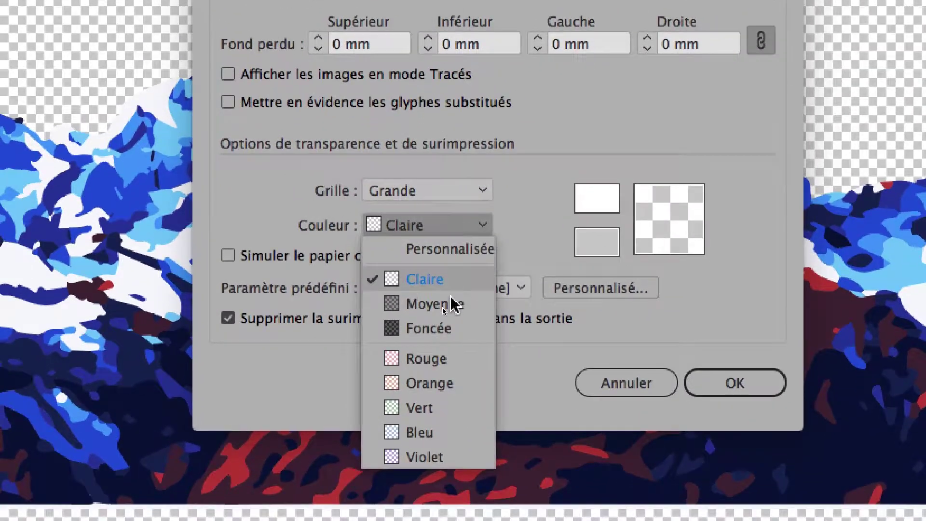
{"action": "left_click", "coordinate": [456, 326]}
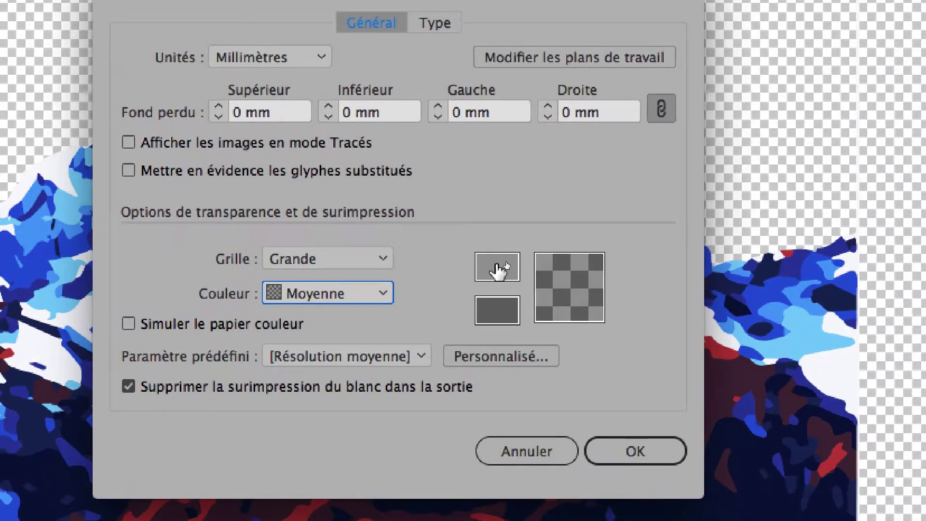
- Darken both transparency grid colour swatches and apply the Format de document settings
{"action": "left_click", "coordinate": [497, 270]}
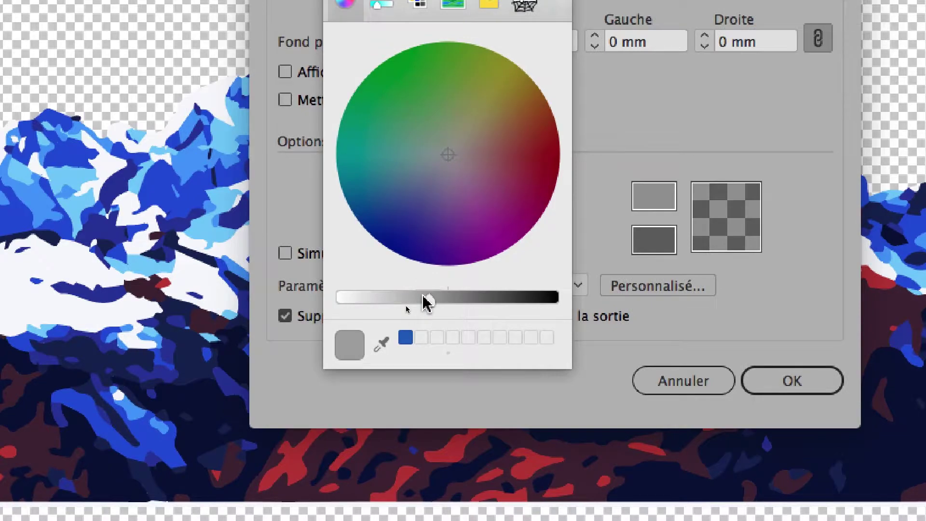
{"action": "left_click_drag", "start_coordinate": [430, 301], "coordinate": [440, 305]}
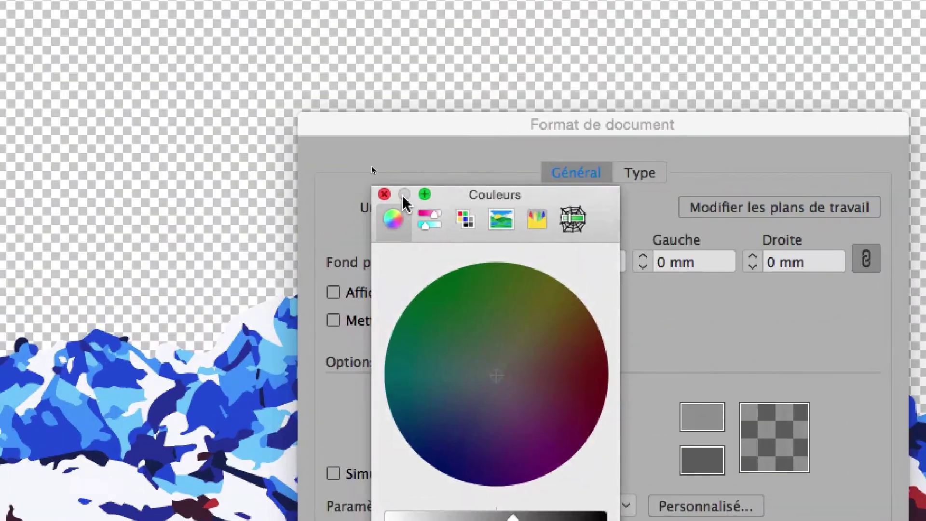
{"action": "left_click", "coordinate": [384, 194]}
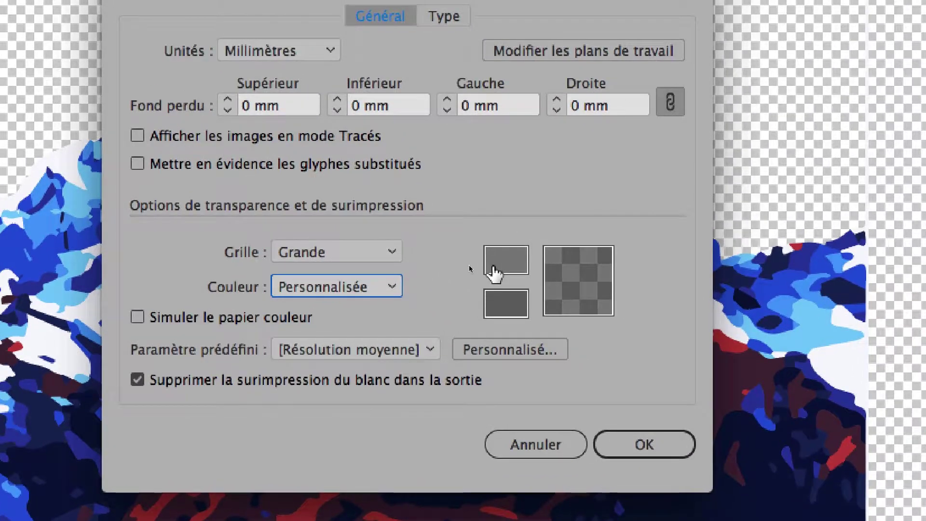
{"action": "left_click", "coordinate": [494, 270]}
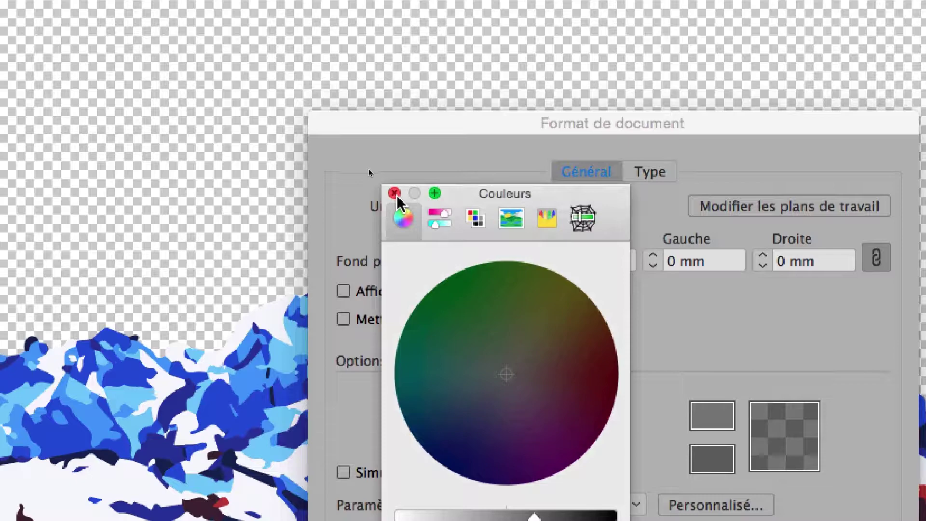
{"action": "left_click", "coordinate": [394, 193]}
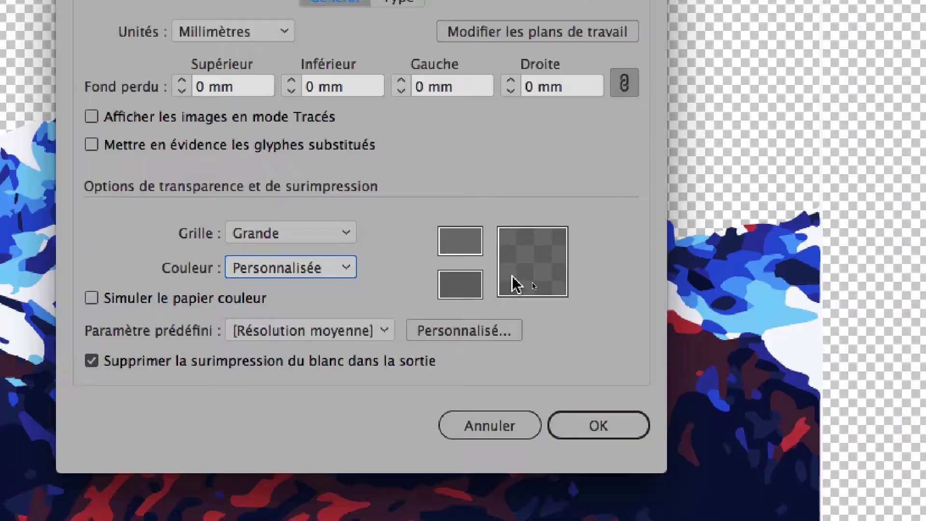
{"action": "left_click", "coordinate": [562, 410]}
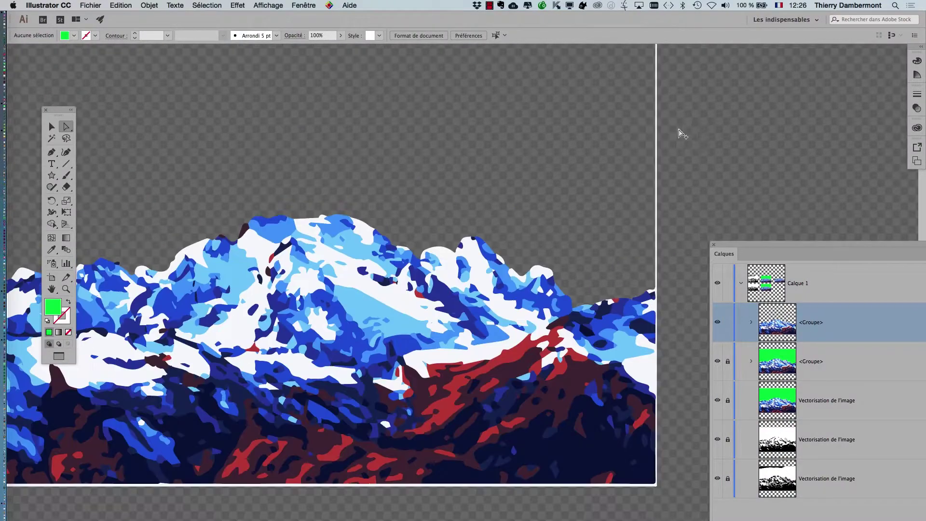
{"action": "scroll", "coordinate": [680, 140], "scroll_direction": "up", "scroll_amount": 3}
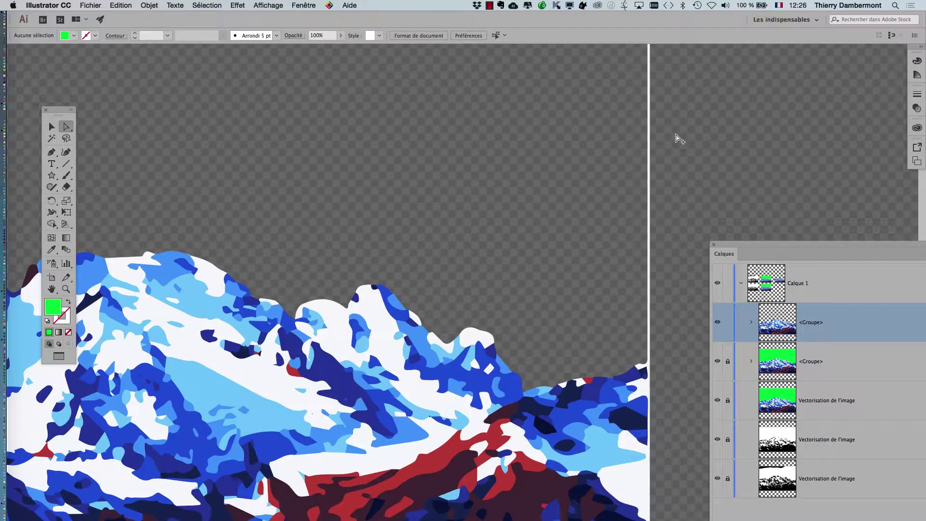
{"action": "scroll", "coordinate": [678, 141], "scroll_direction": "down", "scroll_amount": 2}
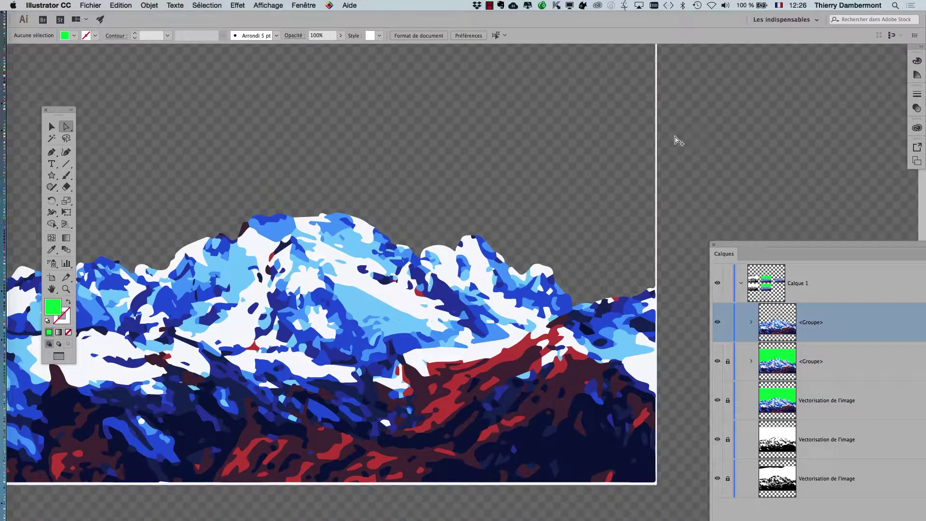
{"action": "scroll", "coordinate": [679, 141], "scroll_direction": "down", "scroll_amount": 3}
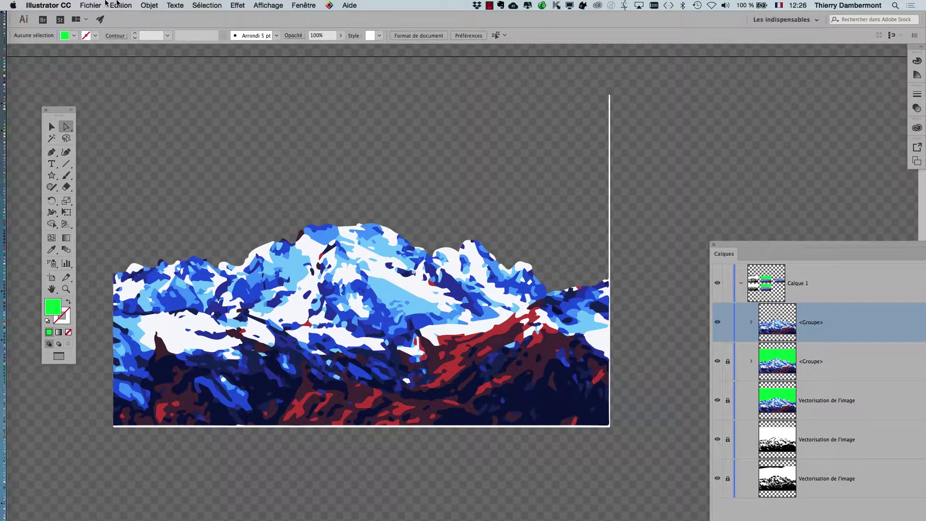
- Start Enregistrer sous, renaming the file to Sans titre - 4.ai in the JOUR 3 IVE folder
{"action": "left_click", "coordinate": [90, 5]}
{"action": "left_click", "coordinate": [125, 95]}
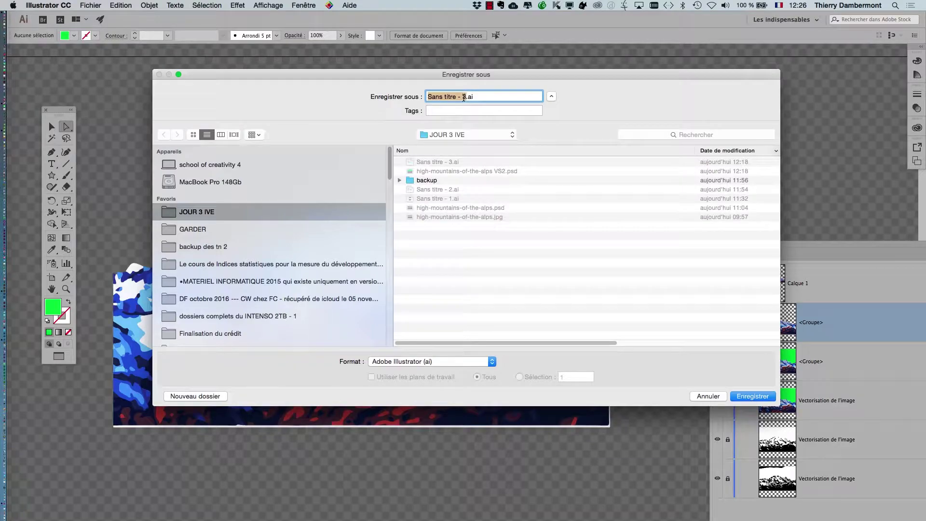
{"action": "left_click", "coordinate": [466, 97]}
{"action": "key", "text": "BackSpace"}
{"action": "type", "text": "4"}
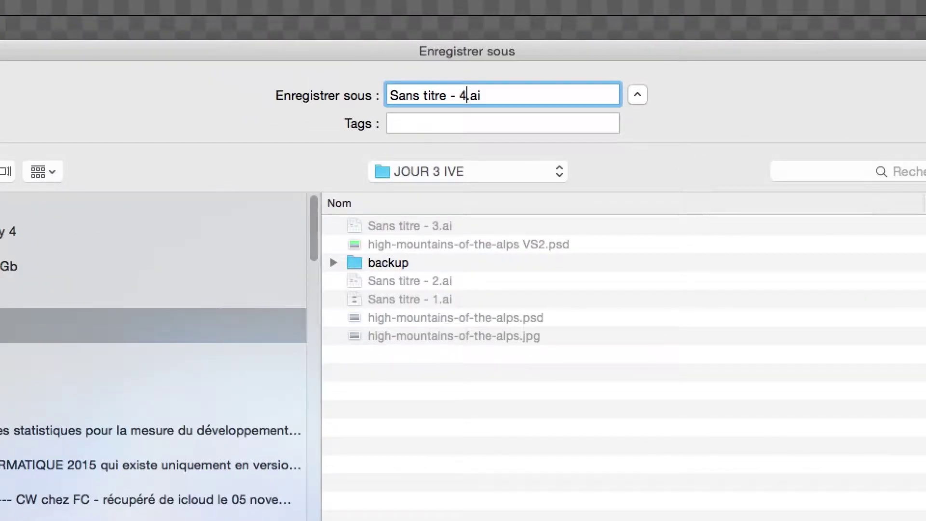